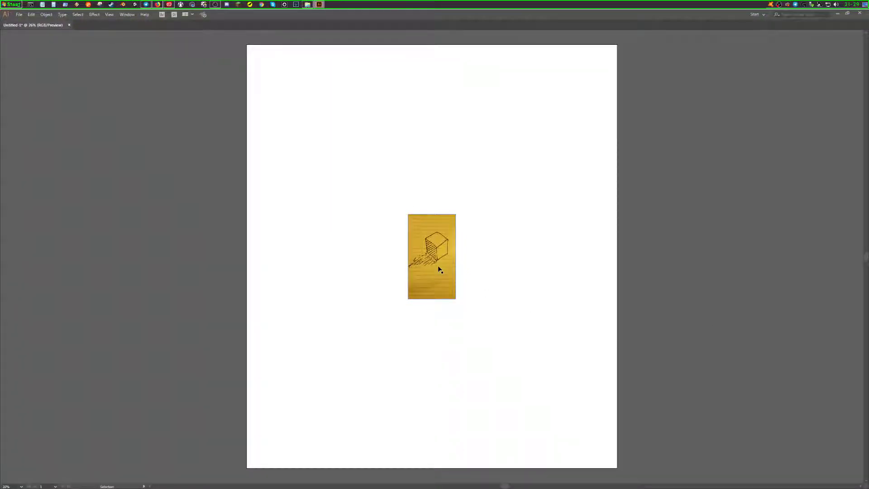
Step: Reposition the cube photo on the artboard, zoom in, and pick the Kickass workspace
{"action": "mouse_move", "coordinate": [435, 284]}
{"action": "left_mouse_down"}
{"action": "mouse_move", "coordinate": [479, 284]}
{"action": "mouse_move", "coordinate": [455, 270]}
{"action": "left_mouse_up"}
{"action": "key", "text": "ctrl+1"}
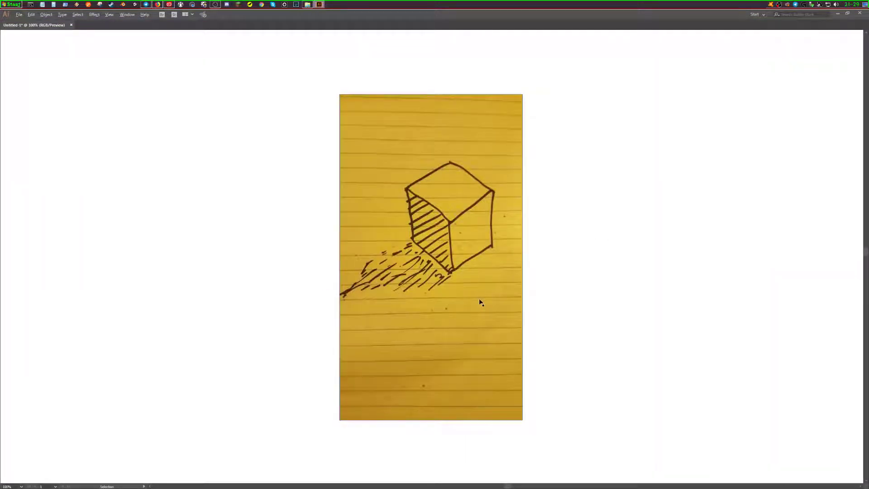
{"action": "scroll", "coordinate": [479, 302], "scroll_direction": "down", "scroll_amount": 1, "text": "alt"}
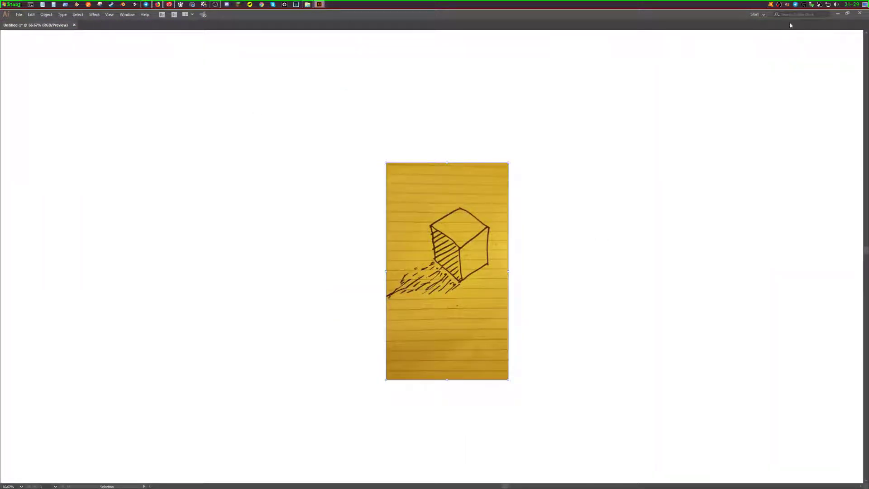
{"action": "left_click", "coordinate": [757, 15]}
{"action": "left_click", "coordinate": [755, 14]}
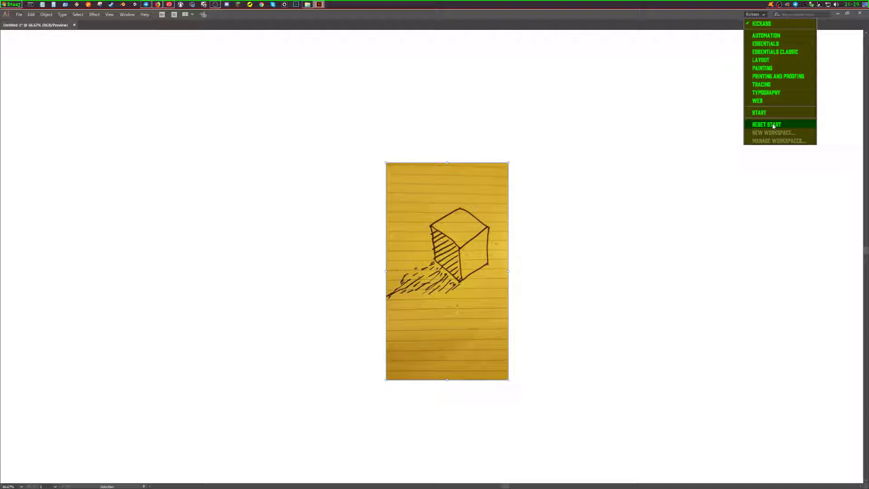
Step: Reset the workspace and browse the menus for the image tracing command
{"action": "left_click", "coordinate": [773, 126]}
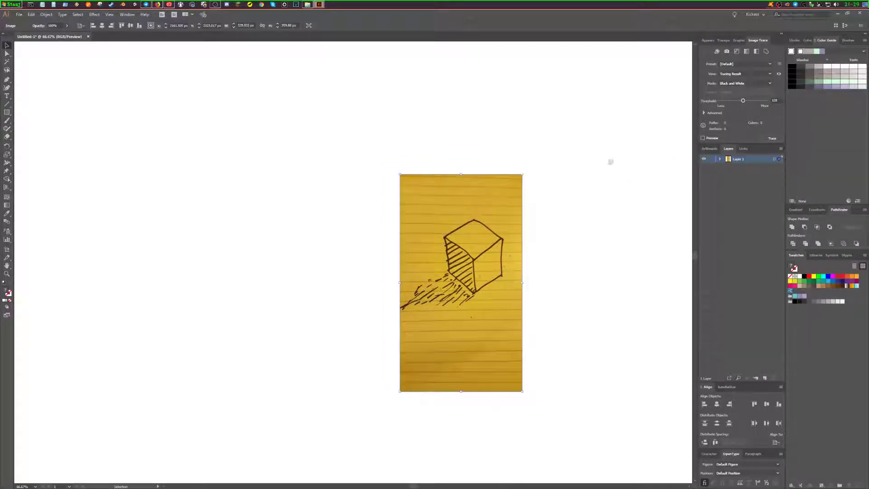
{"action": "left_click", "coordinate": [96, 14]}
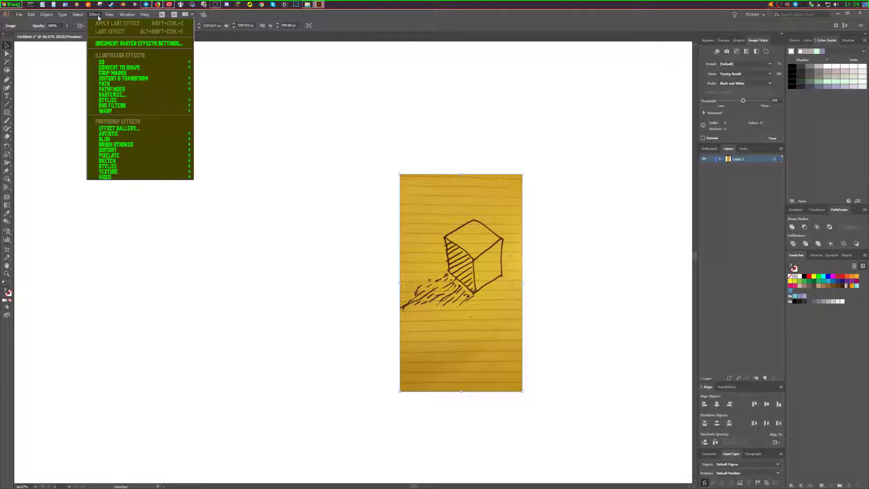
{"action": "left_click", "coordinate": [96, 15]}
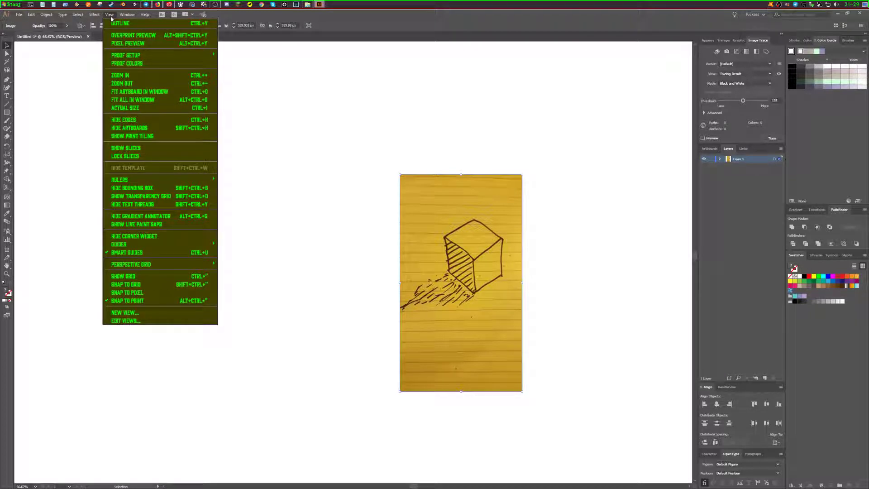
{"action": "left_click", "coordinate": [109, 15]}
{"action": "left_click", "coordinate": [62, 14]}
{"action": "left_click", "coordinate": [47, 14]}
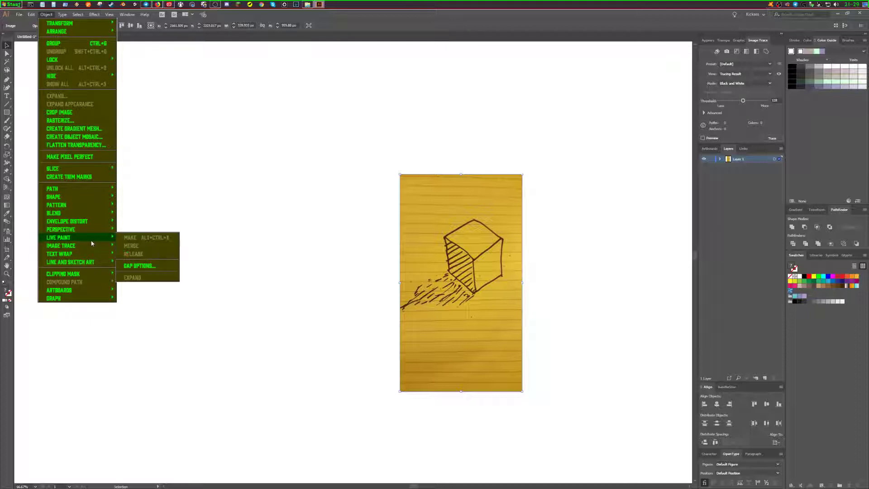
{"action": "mouse_move", "coordinate": [61, 245]}
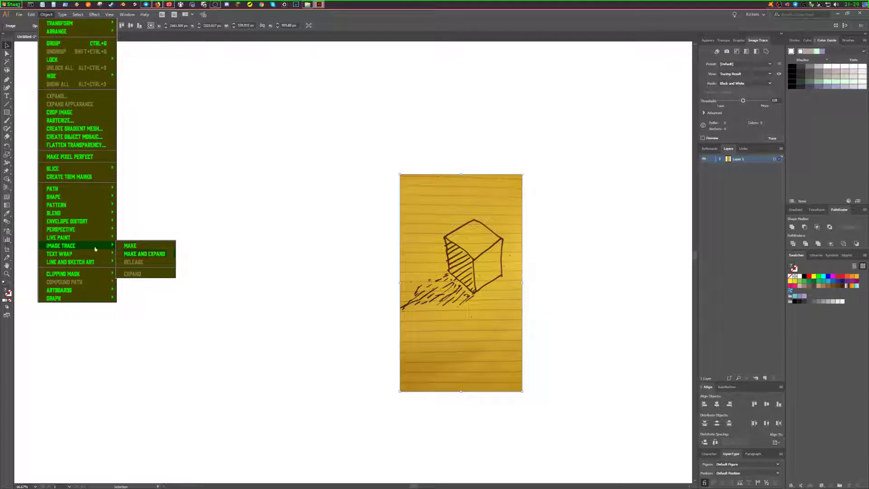
{"action": "left_click", "coordinate": [791, 85]}
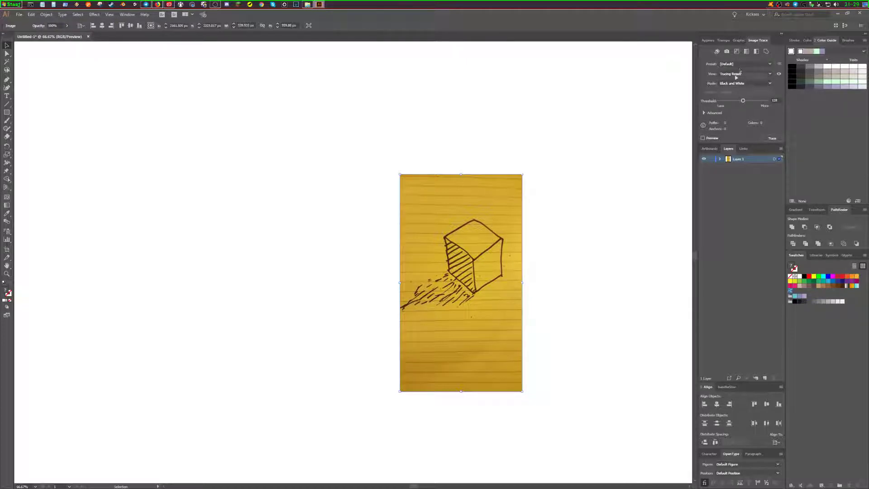
Step: Trace the cube photo with the 6 Colors preset in the Image Trace panel
{"action": "left_click", "coordinate": [739, 75]}
{"action": "left_click", "coordinate": [739, 78]}
{"action": "left_click", "coordinate": [730, 66]}
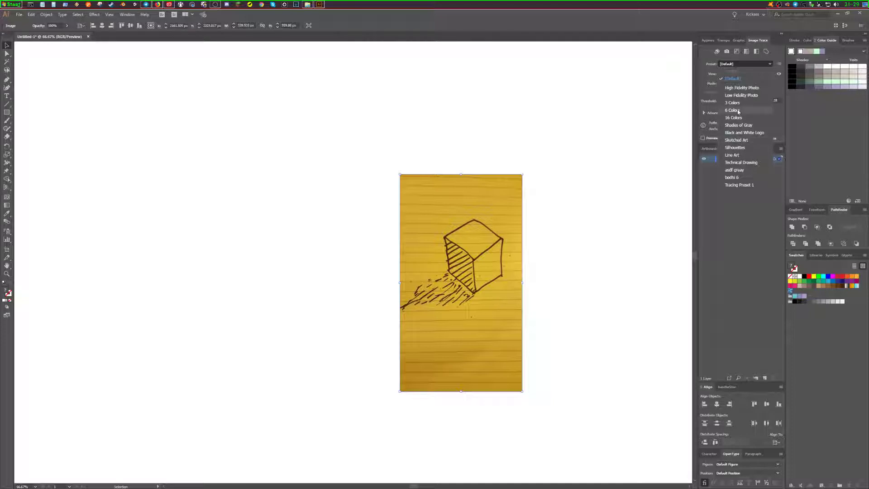
{"action": "left_click", "coordinate": [733, 110]}
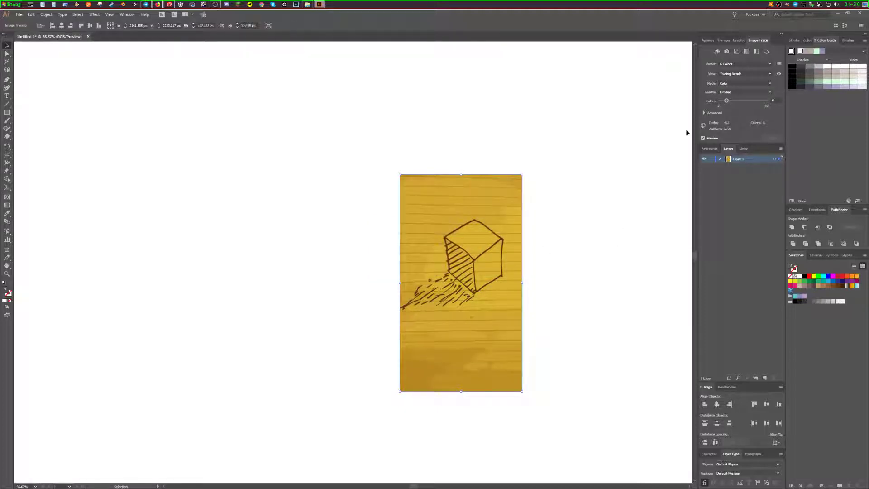
Step: Expand the traced cube with Object > Expand, keeping Object and Fill
{"action": "left_click", "coordinate": [46, 15]}
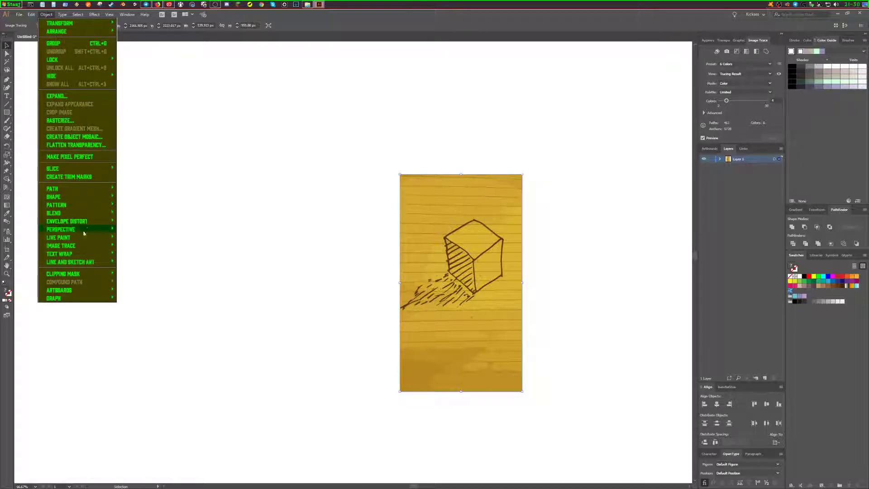
{"action": "left_click", "coordinate": [72, 97]}
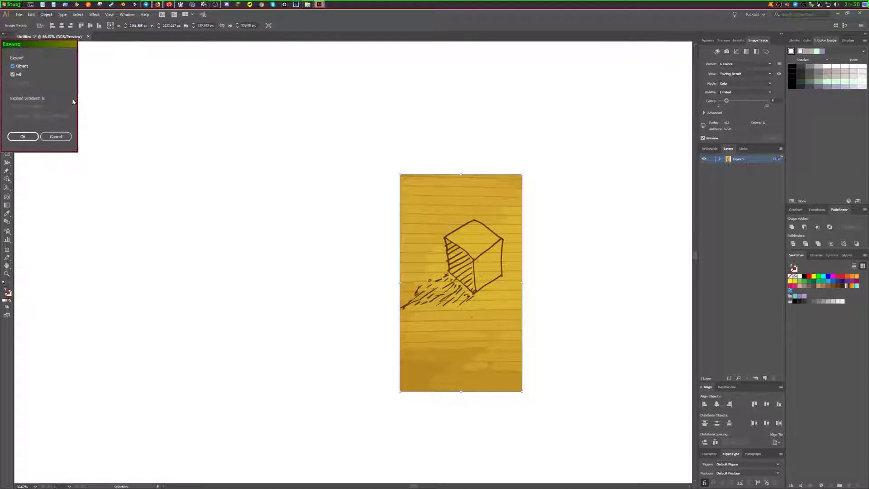
{"action": "left_click", "coordinate": [24, 138]}
{"action": "scroll", "coordinate": [520, 305], "scroll_direction": "up", "scroll_amount": 1}
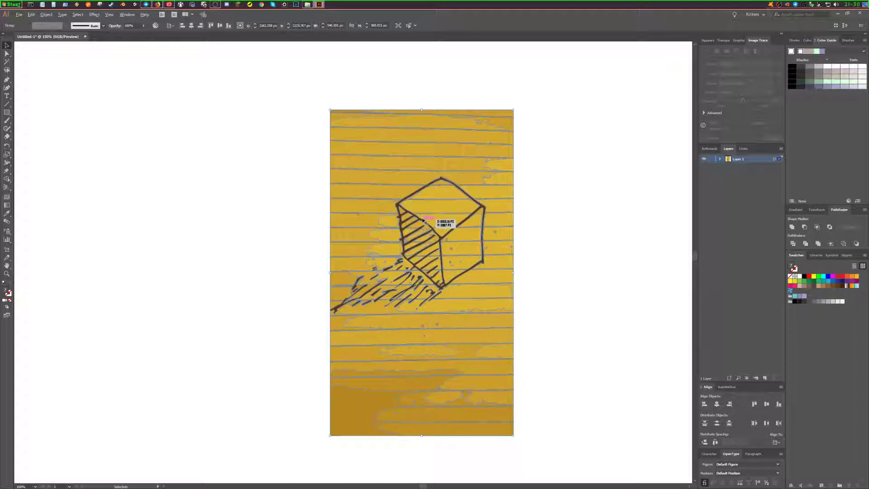
{"action": "scroll", "coordinate": [422, 219], "scroll_direction": "up", "scroll_amount": 1}
{"action": "scroll", "coordinate": [511, 275], "scroll_direction": "up", "scroll_amount": 1}
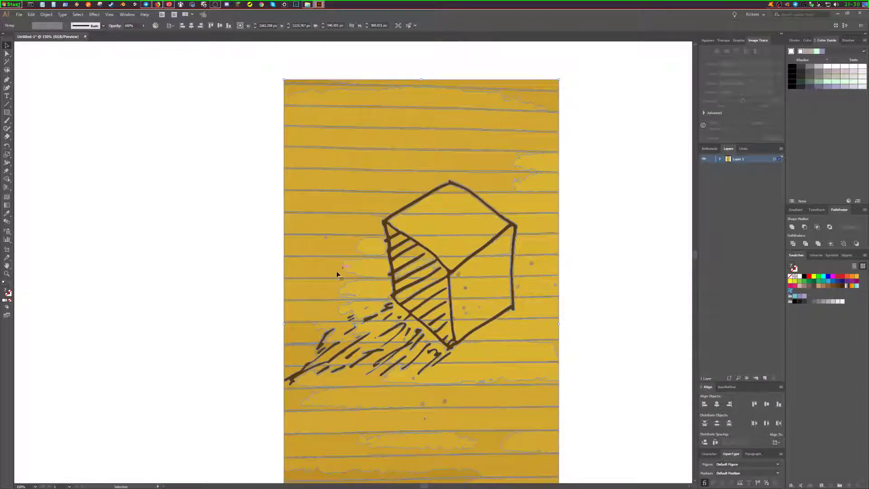
Step: Delete every path sharing the yellow fill of the blob at the right edge
{"action": "left_click", "coordinate": [612, 251]}
{"action": "key", "text": "a"}
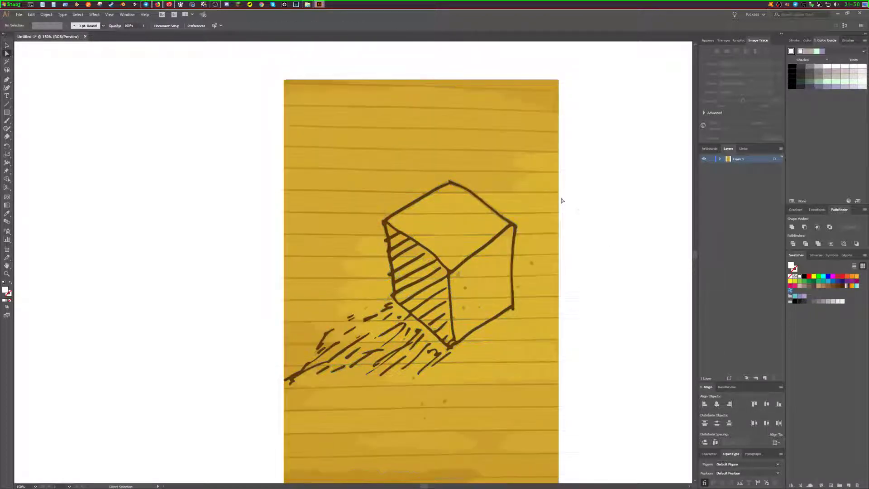
{"action": "left_click", "coordinate": [519, 182]}
{"action": "left_click", "coordinate": [80, 15]}
{"action": "mouse_move", "coordinate": [85, 88]}
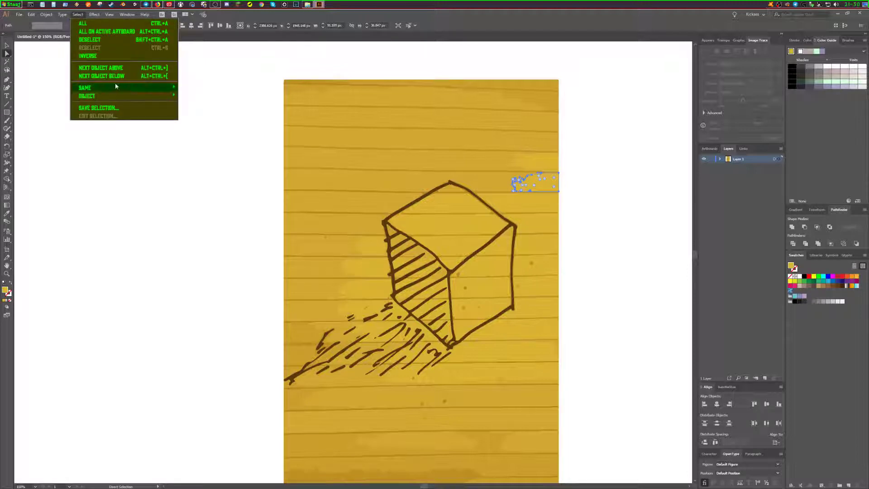
{"action": "left_click", "coordinate": [207, 123]}
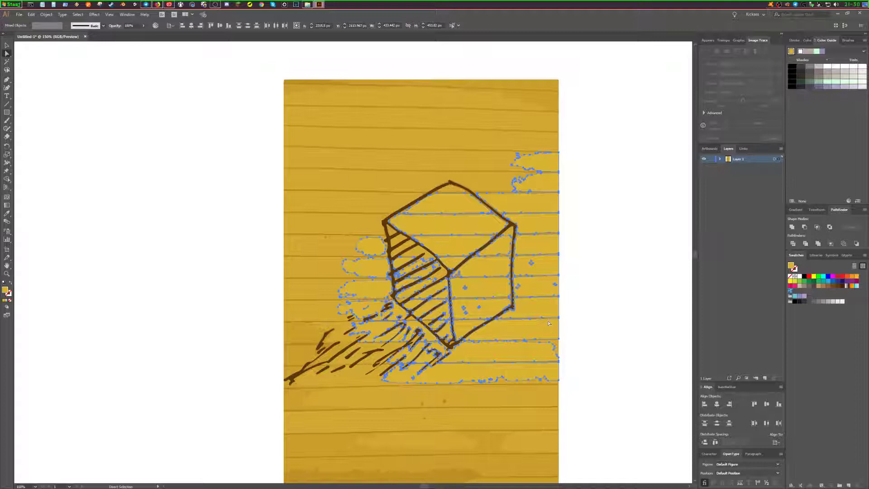
{"action": "key", "text": "Delete"}
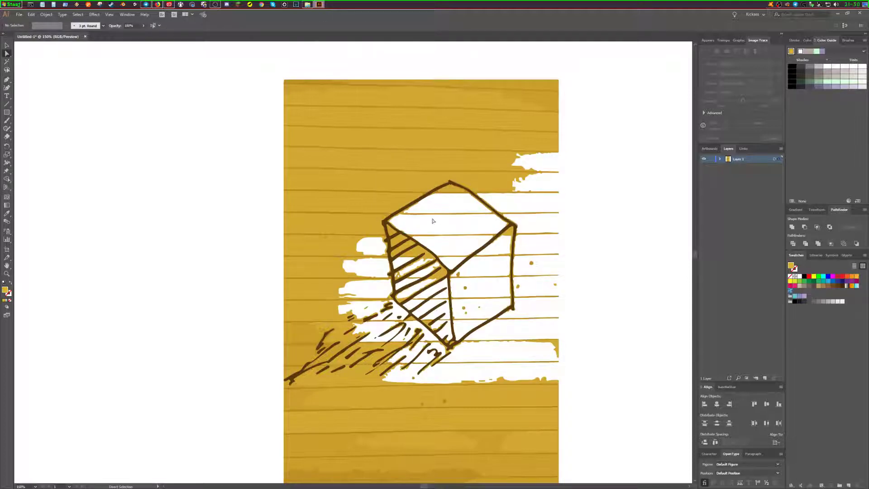
Step: Delete the remaining yellow bands by selecting all paths with their fill colour
{"action": "left_click", "coordinate": [399, 185]}
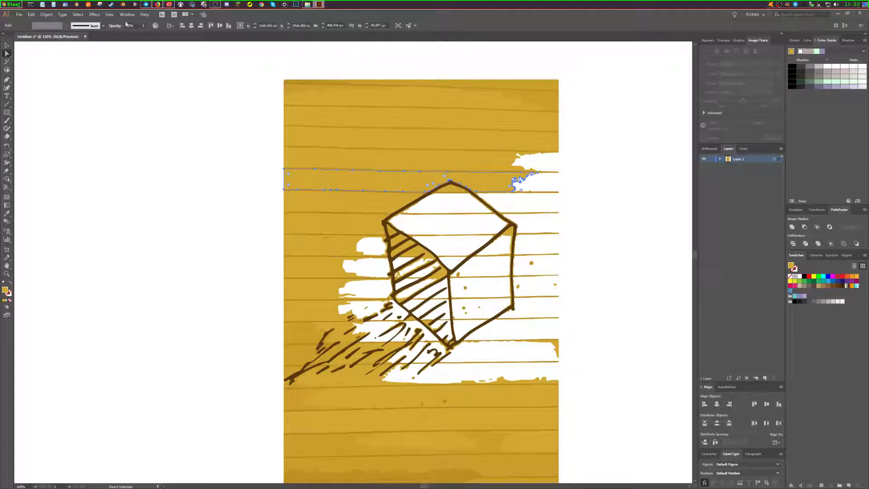
{"action": "left_click", "coordinate": [78, 15]}
{"action": "mouse_move", "coordinate": [85, 87]}
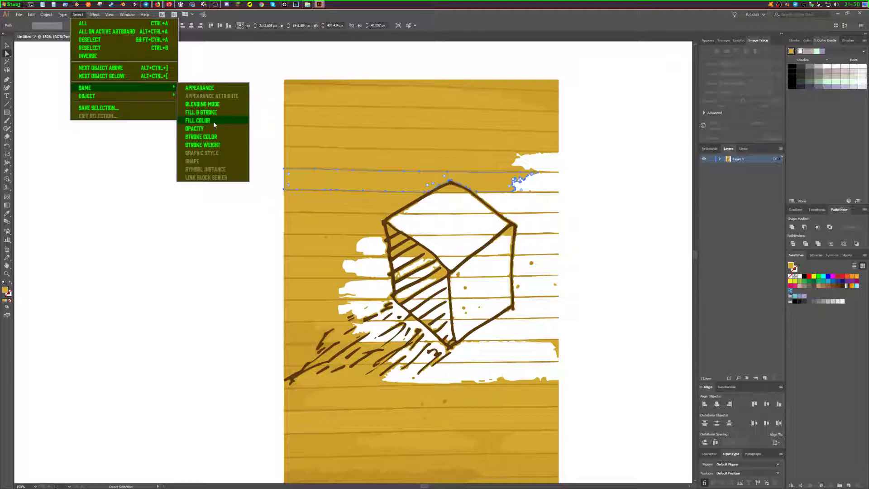
{"action": "left_click", "coordinate": [198, 120]}
{"action": "key", "text": "Delete"}
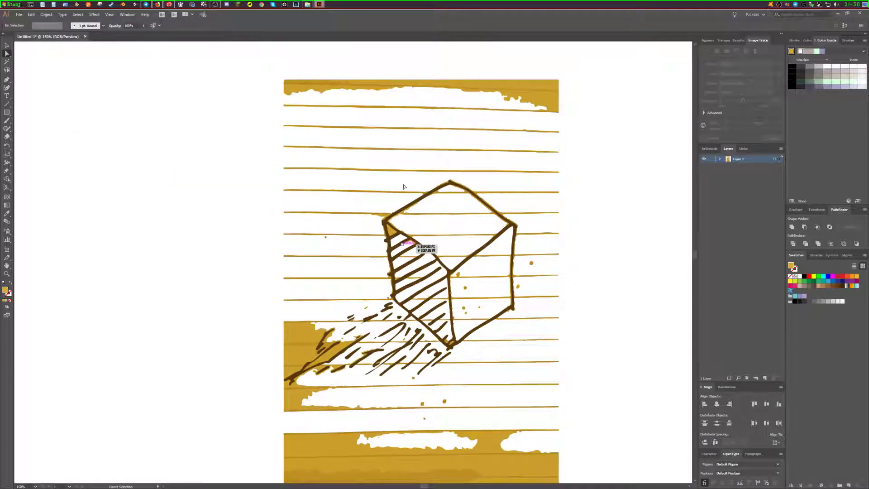
Step: Delete the paper lines left of the cube using Select > Same > Fill Color
{"action": "left_click", "coordinate": [523, 95]}
{"action": "left_click", "coordinate": [557, 129]}
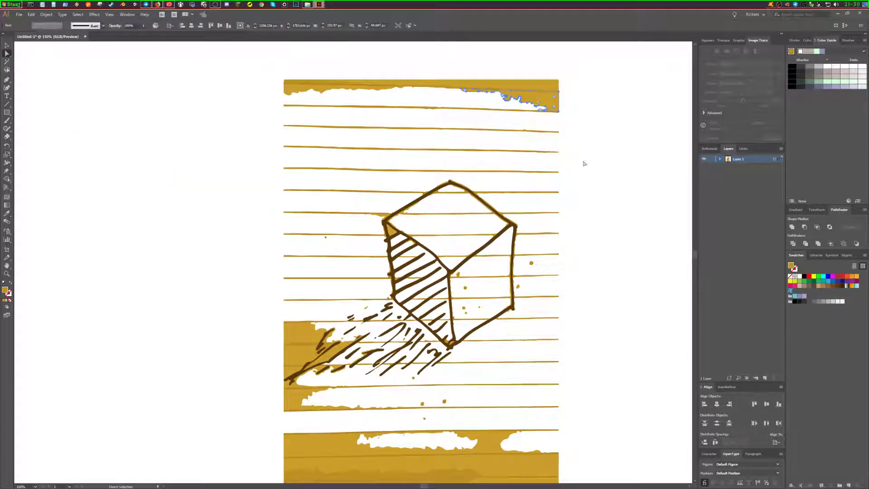
{"action": "left_click", "coordinate": [547, 218]}
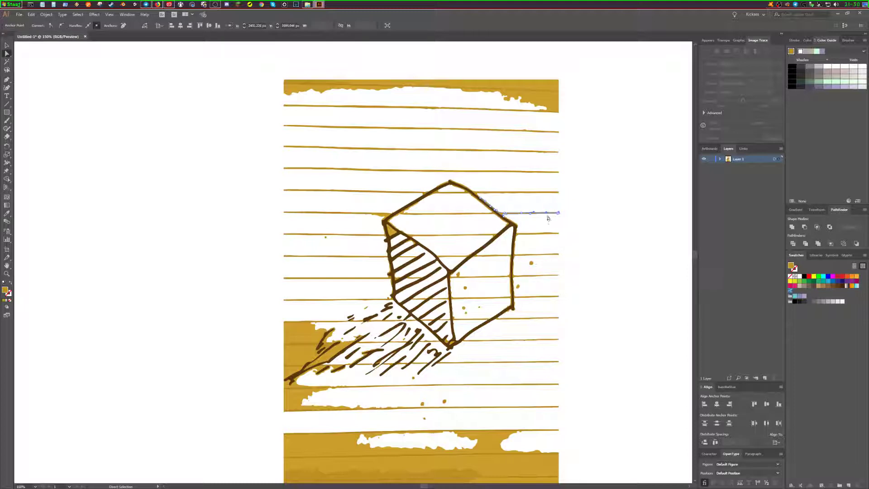
{"action": "left_click", "coordinate": [312, 213]}
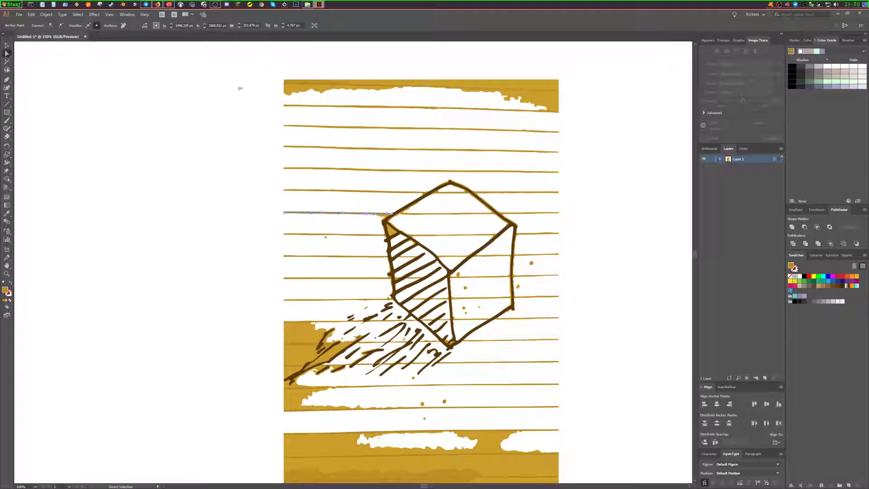
{"action": "left_click", "coordinate": [309, 234], "text": "shift"}
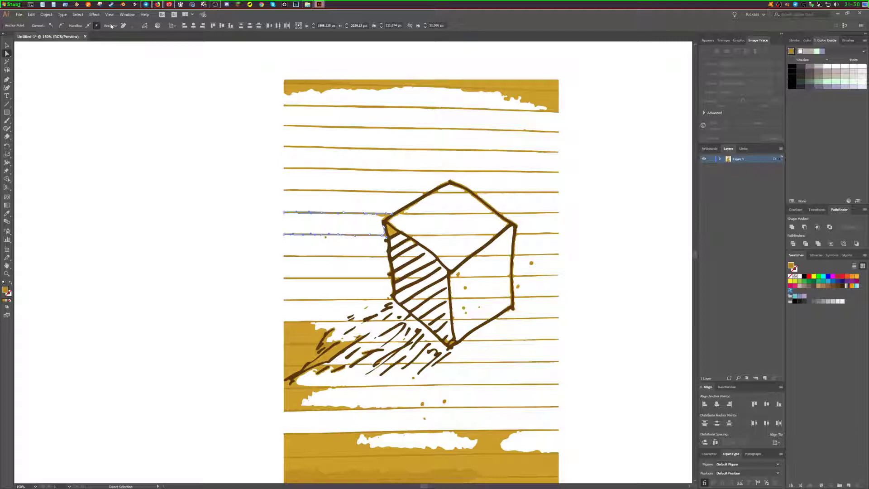
{"action": "left_click", "coordinate": [98, 15]}
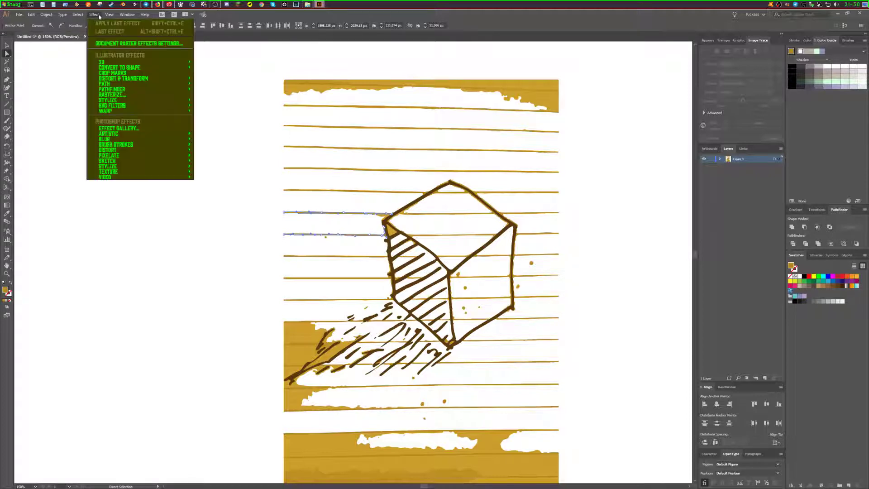
{"action": "left_click", "coordinate": [109, 14]}
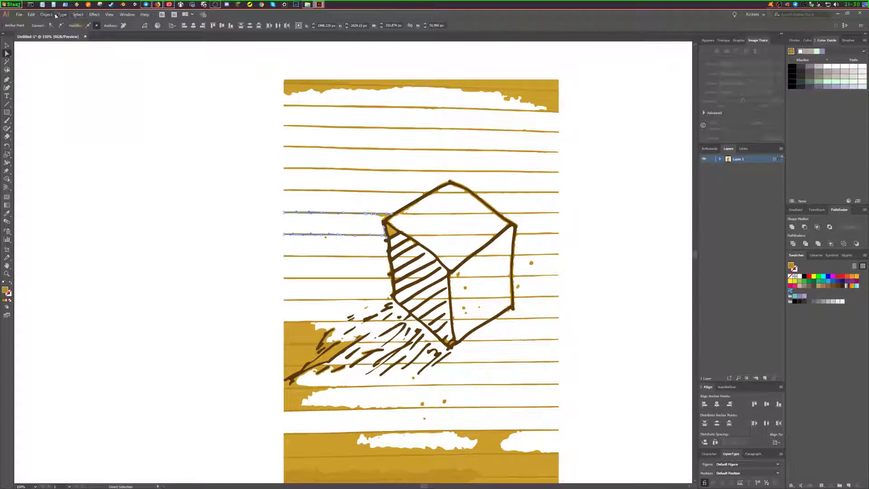
{"action": "left_click", "coordinate": [46, 14]}
{"action": "left_click", "coordinate": [61, 144]}
{"action": "left_click", "coordinate": [78, 15]}
{"action": "mouse_move", "coordinate": [85, 88]}
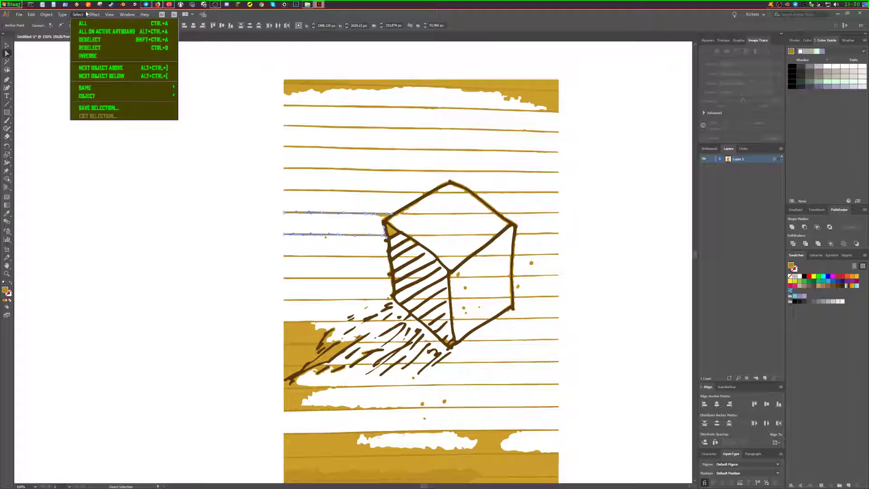
{"action": "left_click", "coordinate": [211, 121]}
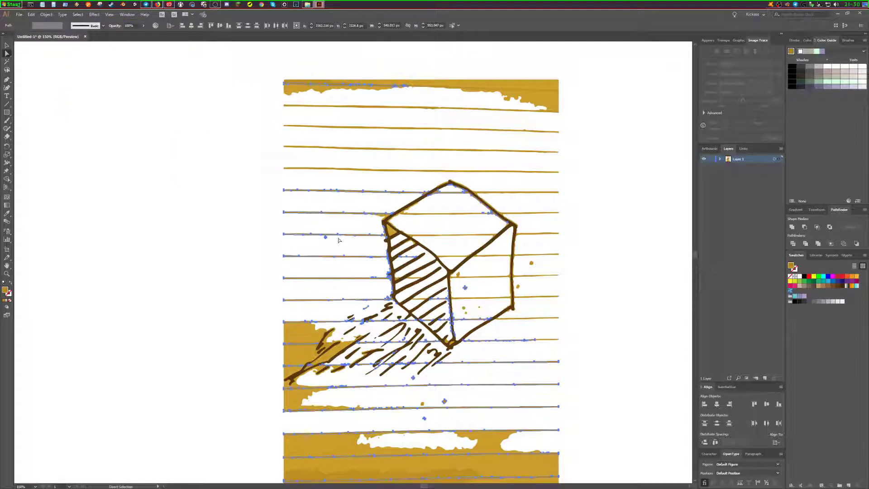
{"action": "key", "text": "Delete"}
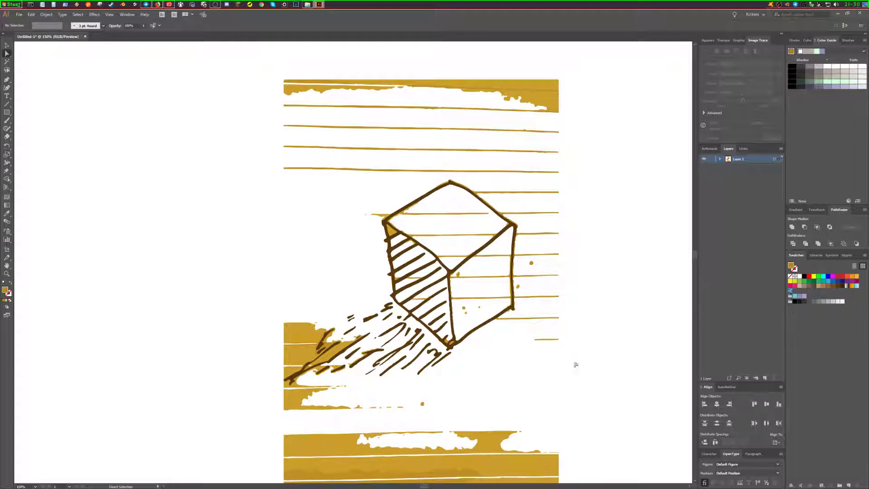
Step: Delete all remaining ruled paper lines by selecting paths of the same colour
{"action": "mouse_move", "coordinate": [575, 365]}
{"action": "left_mouse_down"}
{"action": "mouse_move", "coordinate": [536, 172]}
{"action": "mouse_move", "coordinate": [526, 173]}
{"action": "left_mouse_up"}
{"action": "left_click", "coordinate": [48, 14]}
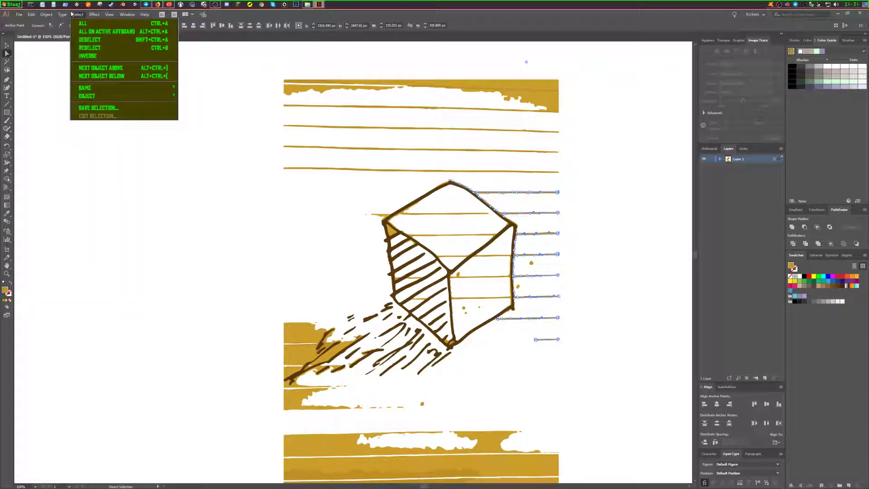
{"action": "mouse_move", "coordinate": [122, 87]}
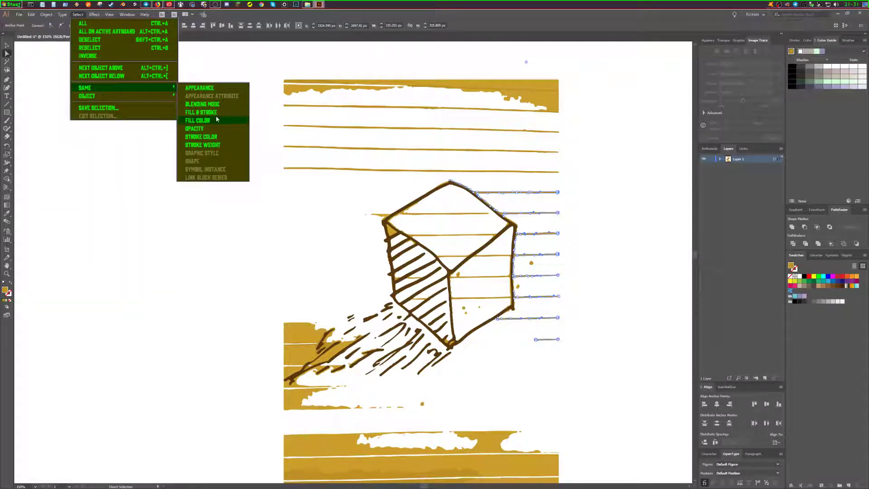
{"action": "left_click", "coordinate": [217, 120]}
{"action": "key", "text": "Delete"}
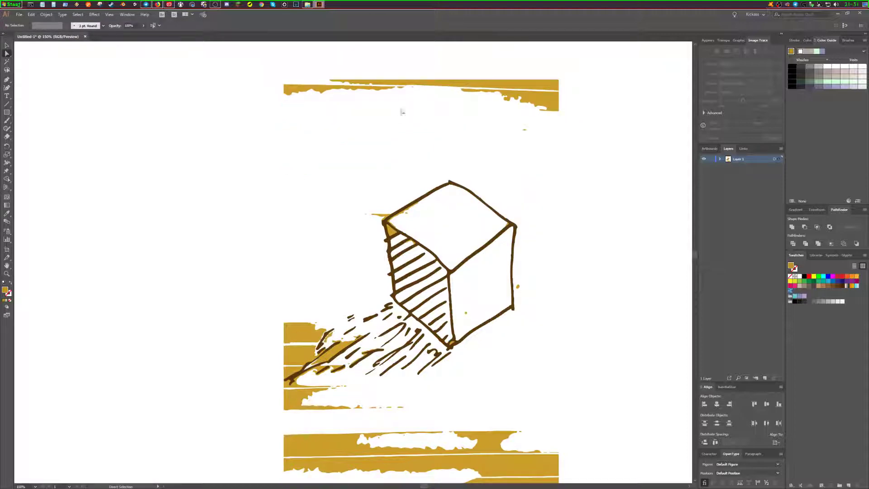
Step: Delete all the yellow background patches by selecting matching fills
{"action": "left_click_drag", "start_coordinate": [402, 113], "coordinate": [562, 81]}
{"action": "left_click", "coordinate": [93, 17]}
{"action": "mouse_move", "coordinate": [85, 88]}
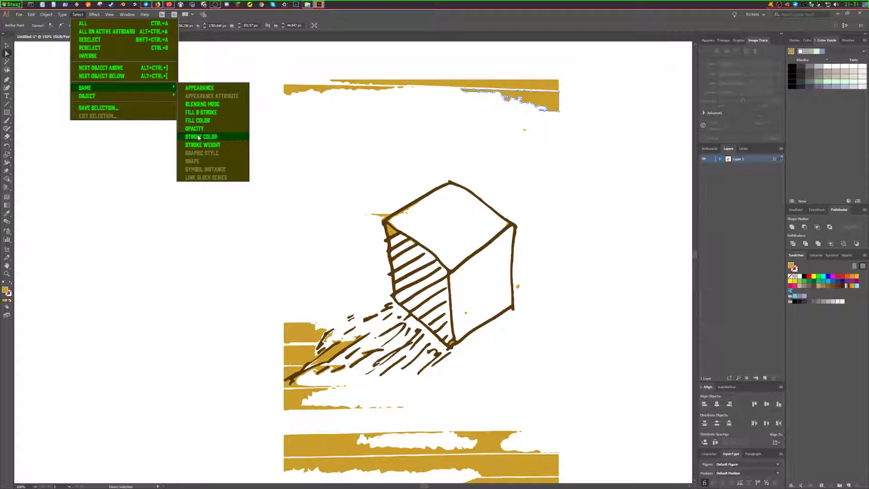
{"action": "left_click", "coordinate": [203, 123]}
{"action": "key", "text": "Delete"}
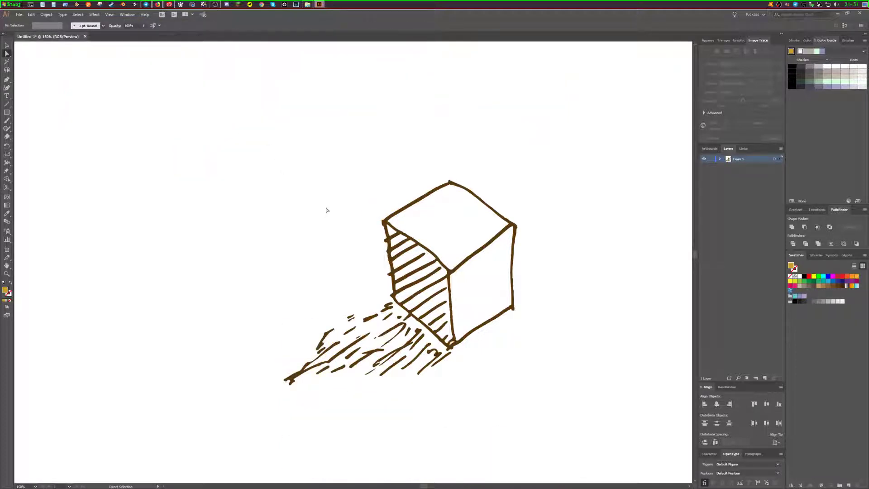
{"action": "scroll", "coordinate": [499, 287], "scroll_direction": "down", "scroll_amount": 2}
{"action": "key", "text": "ctrl+minus"}
{"action": "key", "text": "ctrl+minus"}
{"action": "key", "text": "ctrl+minus"}
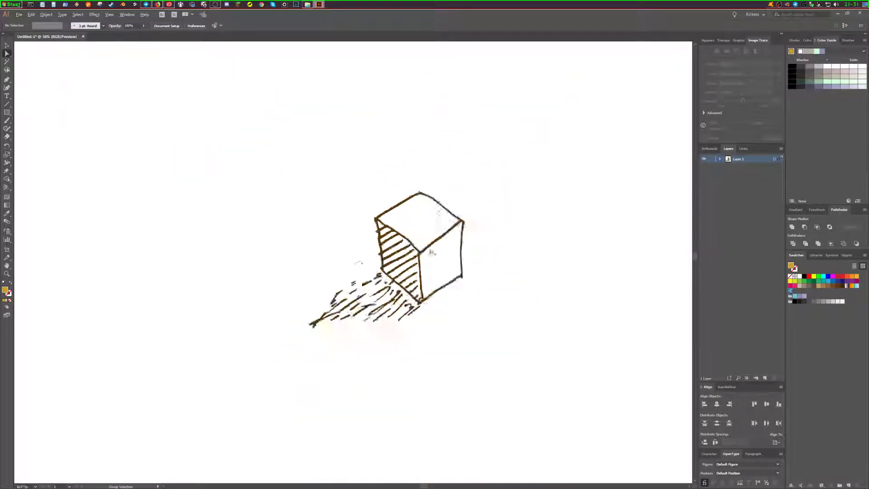
{"action": "key", "text": "ctrl+plus"}
{"action": "key", "text": "ctrl+plus"}
{"action": "key", "text": "ctrl+plus"}
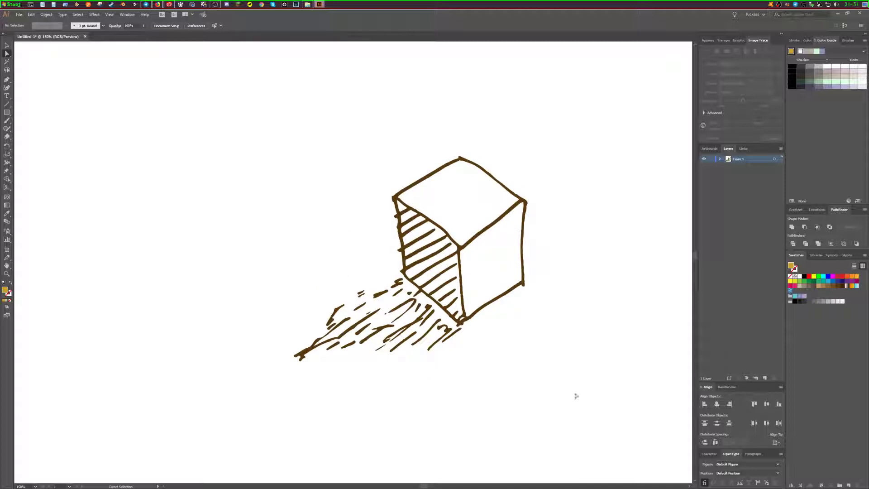
{"action": "left_click_drag", "start_coordinate": [575, 396], "coordinate": [226, 135]}
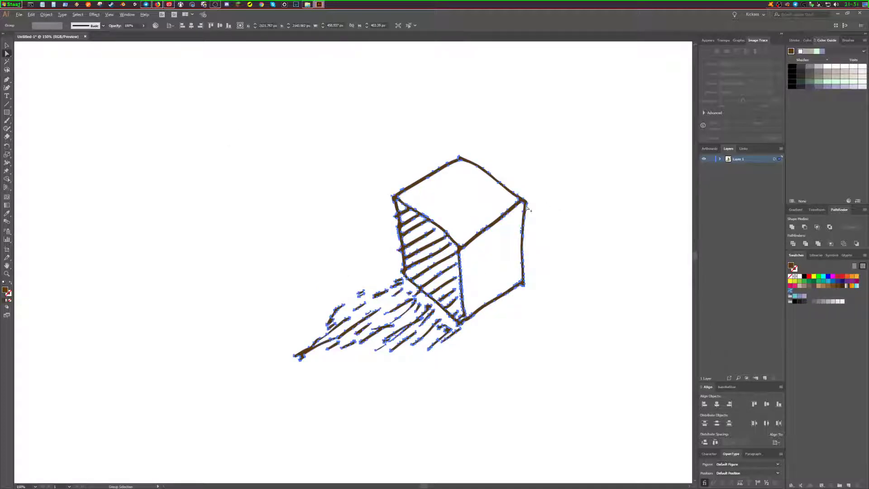
{"action": "scroll", "coordinate": [529, 211], "scroll_direction": "down", "scroll_amount": 1}
{"action": "scroll", "coordinate": [429, 249], "scroll_direction": "down", "scroll_amount": 6}
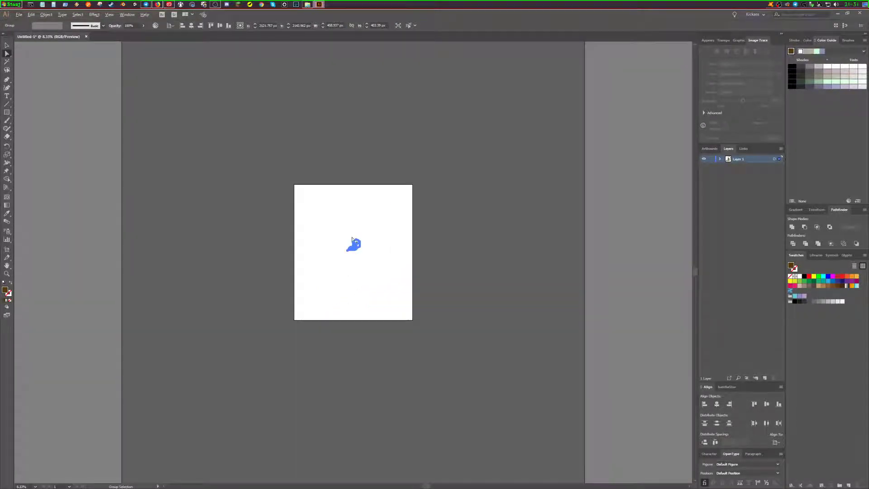
{"action": "scroll", "coordinate": [376, 246], "scroll_direction": "up", "scroll_amount": 4}
{"action": "scroll", "coordinate": [379, 242], "scroll_direction": "up", "scroll_amount": 1}
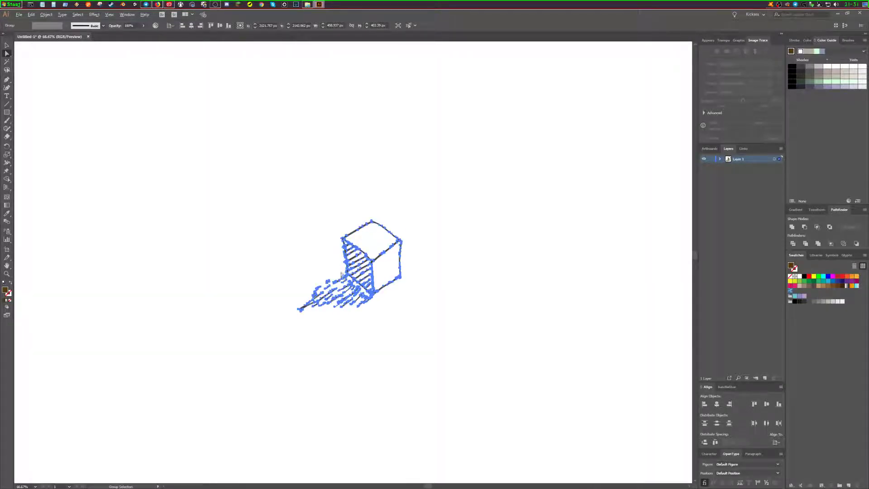
{"action": "scroll", "coordinate": [353, 271], "scroll_direction": "up", "scroll_amount": 3}
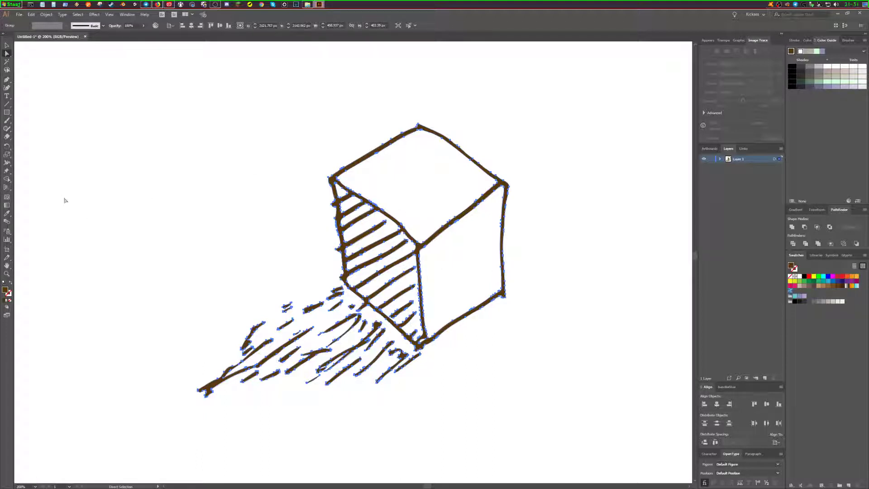
{"action": "left_click", "coordinate": [6, 120]}
{"action": "mouse_move", "coordinate": [332, 178]}
{"action": "left_mouse_down"}
{"action": "mouse_move", "coordinate": [310, 198]}
{"action": "mouse_move", "coordinate": [337, 185]}
{"action": "mouse_move", "coordinate": [318, 210]}
{"action": "left_mouse_up"}
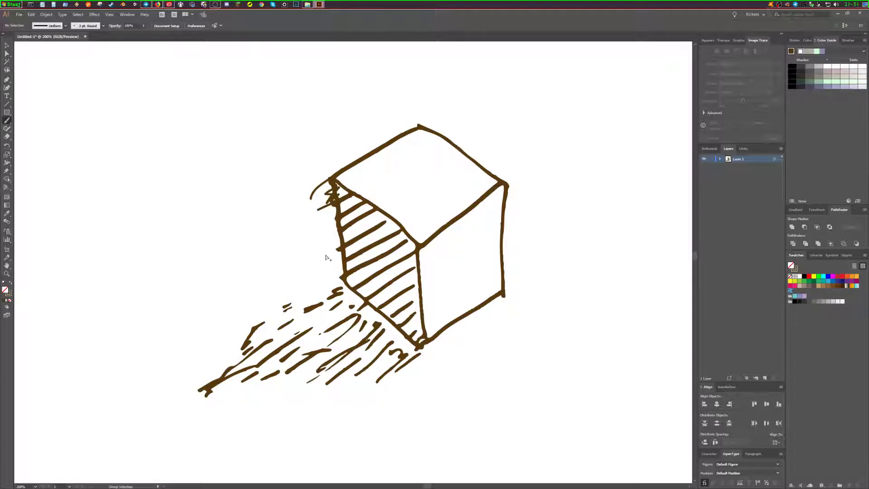
{"action": "key", "text": "ctrl+z"}
{"action": "key", "text": "ctrl+z"}
{"action": "key", "text": "ctrl+z"}
{"action": "key", "text": "ctrl+a"}
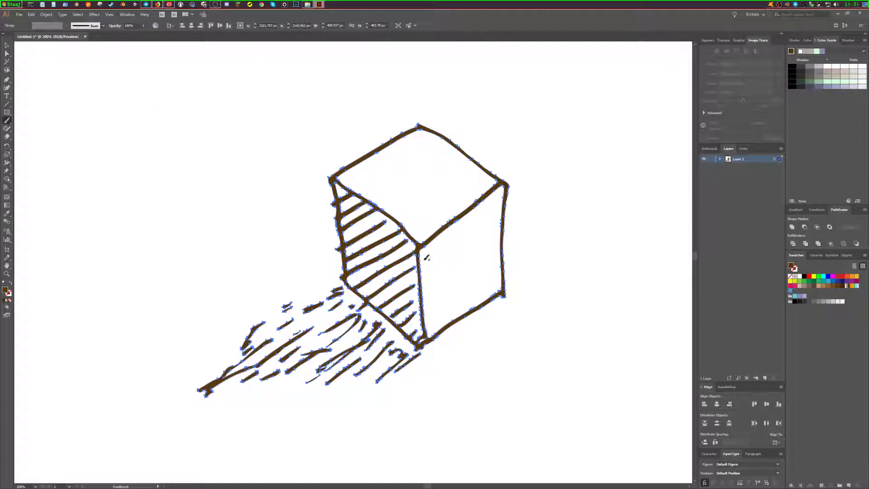
{"action": "left_click", "coordinate": [7, 45]}
{"action": "left_click", "coordinate": [285, 260]}
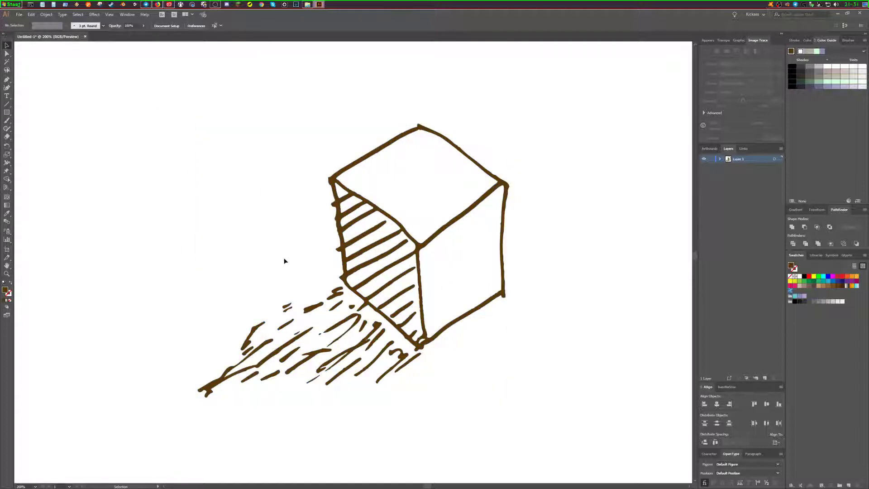
{"action": "scroll", "coordinate": [285, 261], "scroll_direction": "down", "scroll_amount": 2}
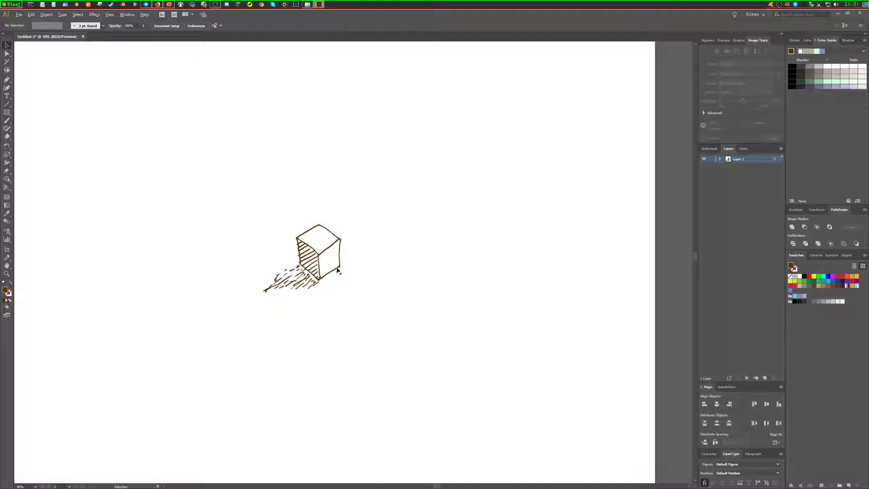
{"action": "scroll", "coordinate": [338, 270], "scroll_direction": "down", "scroll_amount": 3}
Step: Scale the cube drawing up from its centre, nudge it down-left, and deselect
{"action": "left_click_drag", "start_coordinate": [363, 295], "coordinate": [287, 229]}
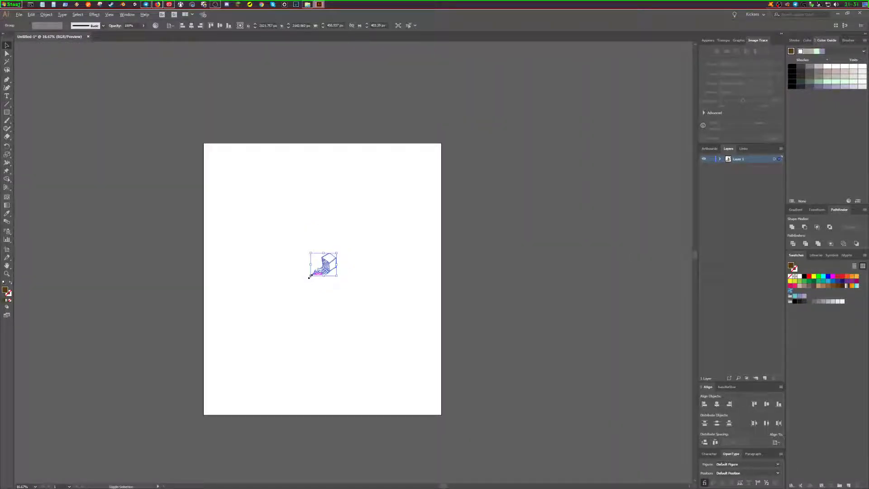
{"action": "left_click_drag", "start_coordinate": [309, 275], "coordinate": [220, 407]}
{"action": "left_click_drag", "start_coordinate": [370, 252], "coordinate": [367, 266]}
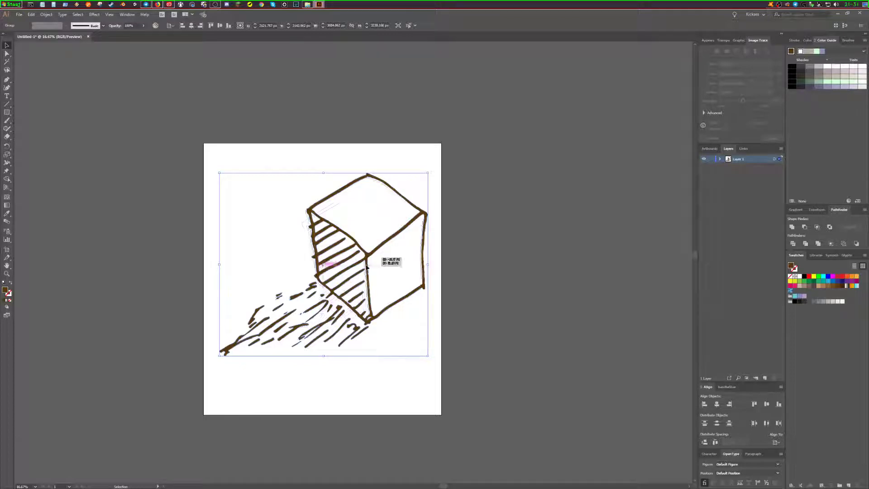
{"action": "left_click", "coordinate": [352, 398]}
{"action": "scroll", "coordinate": [355, 269], "scroll_direction": "up", "scroll_amount": 7}
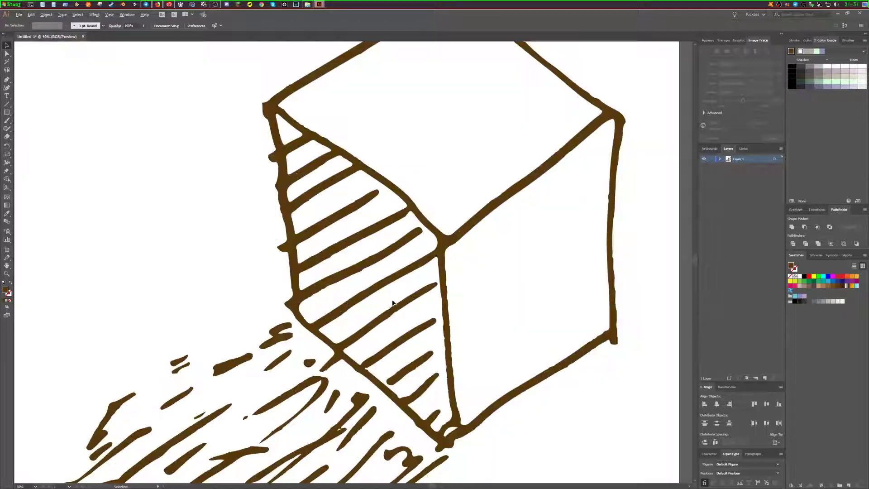
{"action": "scroll", "coordinate": [438, 284], "scroll_direction": "up", "scroll_amount": 3}
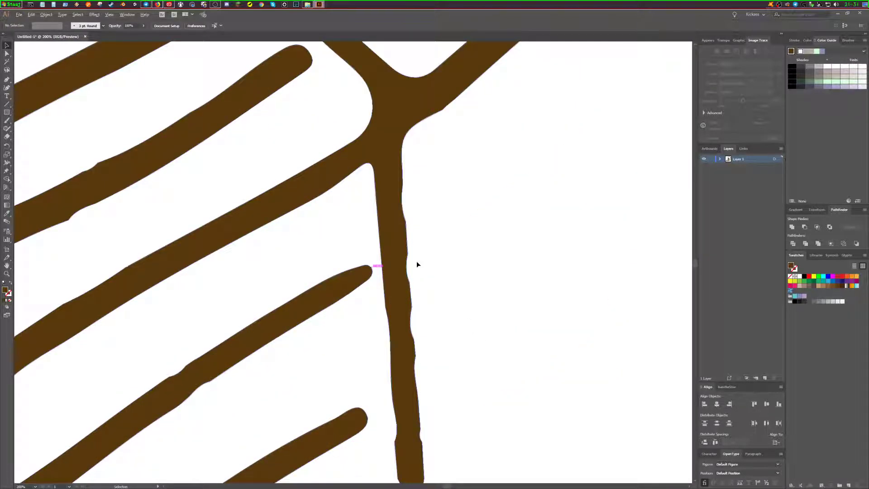
{"action": "scroll", "coordinate": [416, 261], "scroll_direction": "up", "scroll_amount": 3}
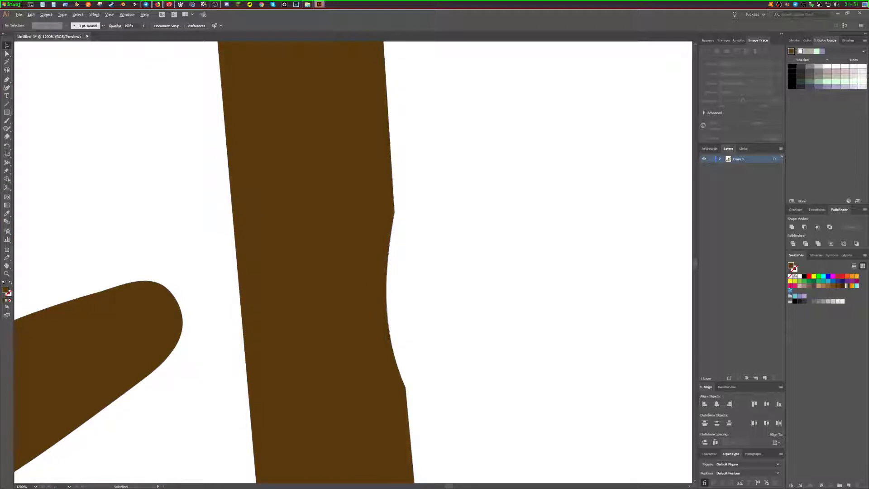
{"action": "scroll", "coordinate": [231, 272], "scroll_direction": "up", "scroll_amount": 3}
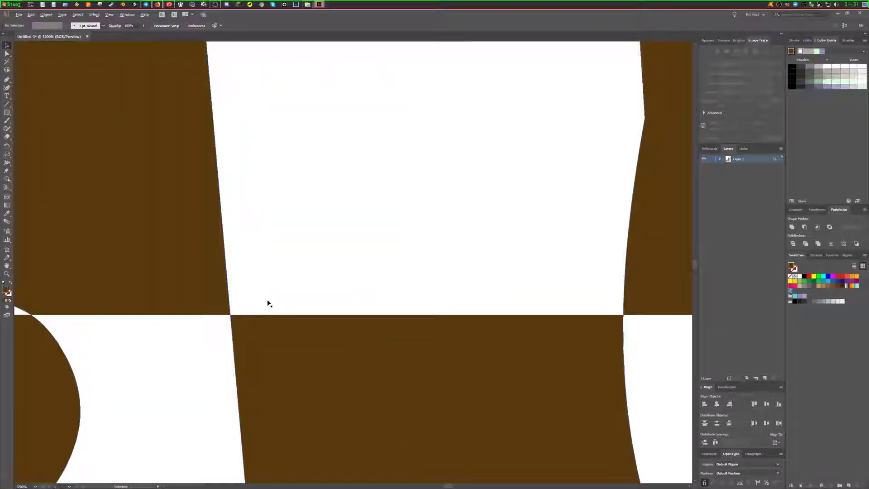
{"action": "scroll", "coordinate": [267, 303], "scroll_direction": "down", "scroll_amount": 3}
{"action": "scroll", "coordinate": [268, 303], "scroll_direction": "down", "scroll_amount": 10}
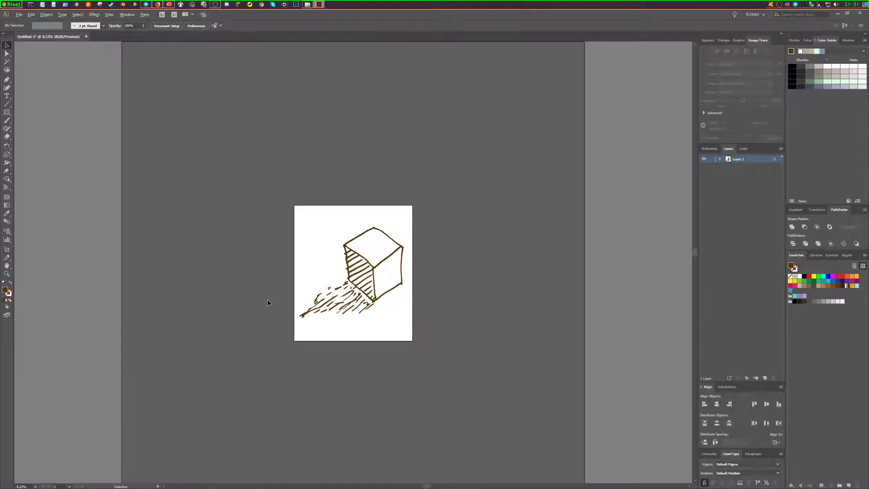
{"action": "scroll", "coordinate": [352, 283], "scroll_direction": "up", "scroll_amount": 2}
{"action": "scroll", "coordinate": [352, 282], "scroll_direction": "up", "scroll_amount": 2}
{"action": "scroll", "coordinate": [367, 278], "scroll_direction": "up", "scroll_amount": 3}
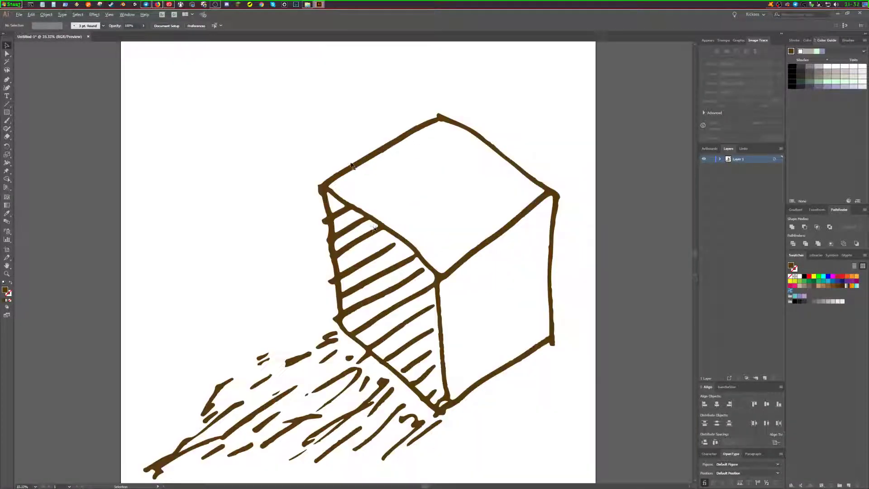
{"action": "scroll", "coordinate": [378, 275], "scroll_direction": "down", "scroll_amount": 1}
{"action": "scroll", "coordinate": [362, 282], "scroll_direction": "down", "scroll_amount": 1}
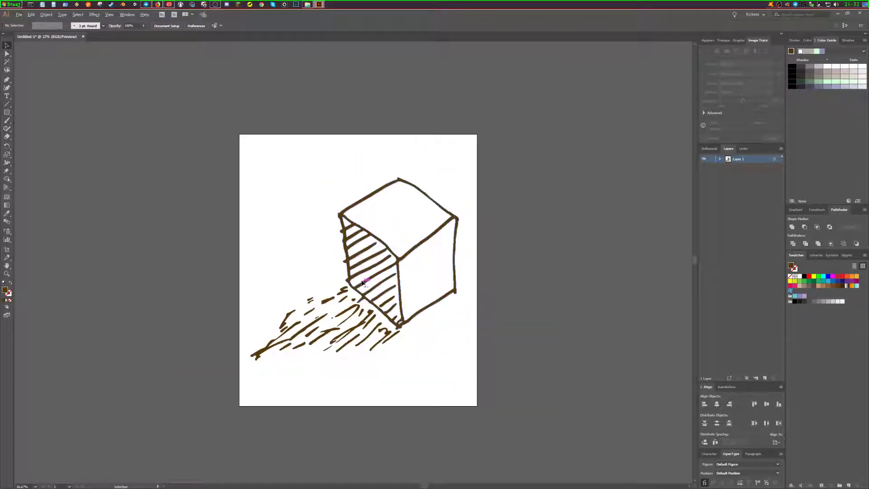
{"action": "scroll", "coordinate": [361, 282], "scroll_direction": "up", "scroll_amount": 1}
{"action": "left_click", "coordinate": [414, 290]}
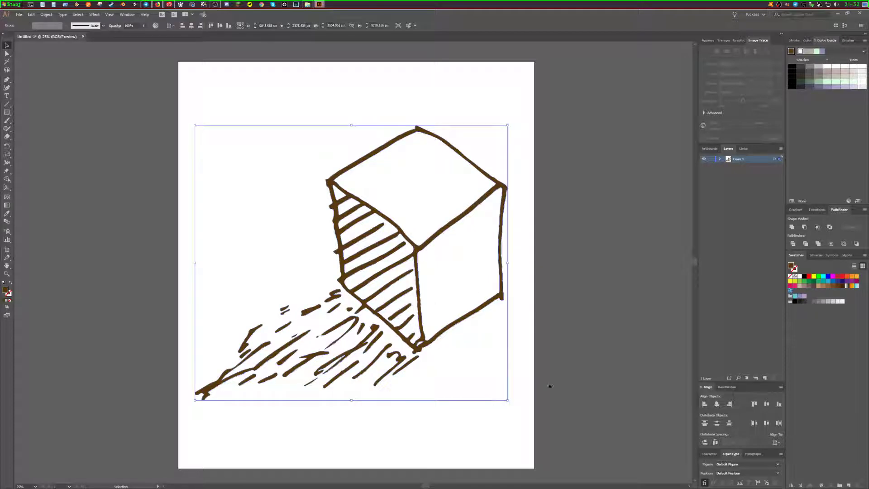
{"action": "left_click", "coordinate": [491, 381]}
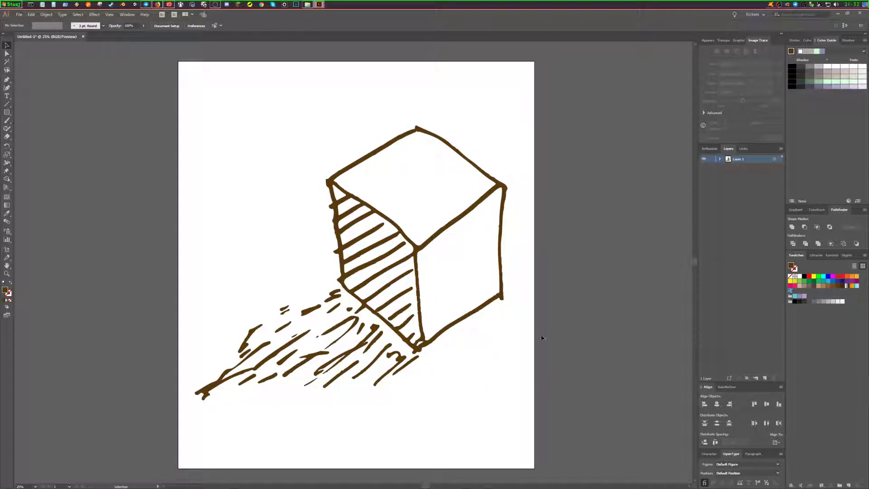
{"action": "left_click", "coordinate": [426, 348]}
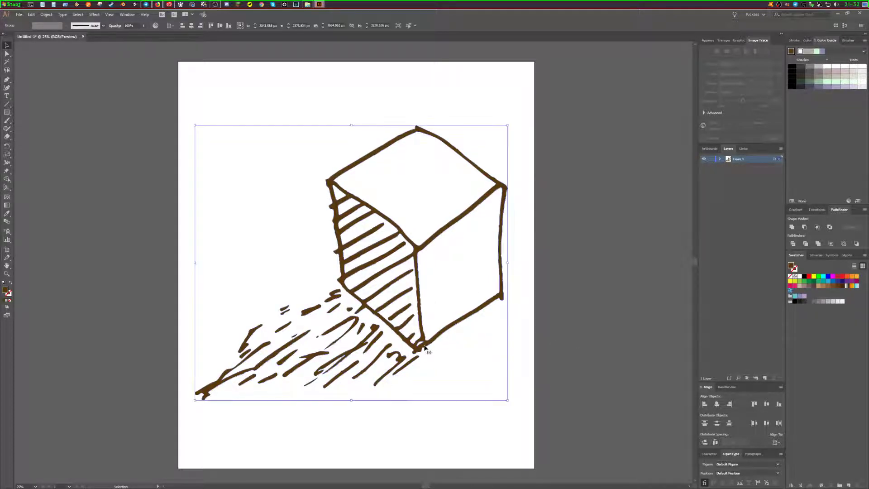
{"action": "left_click", "coordinate": [458, 359]}
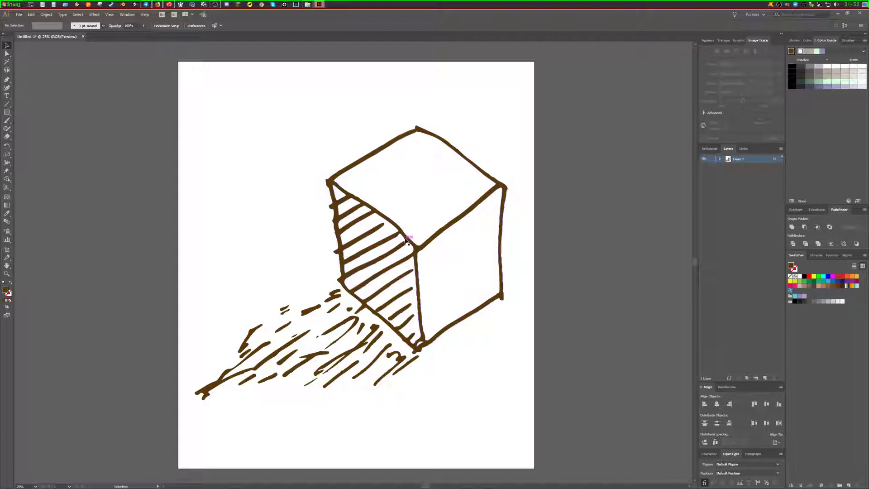
{"action": "left_click", "coordinate": [422, 251]}
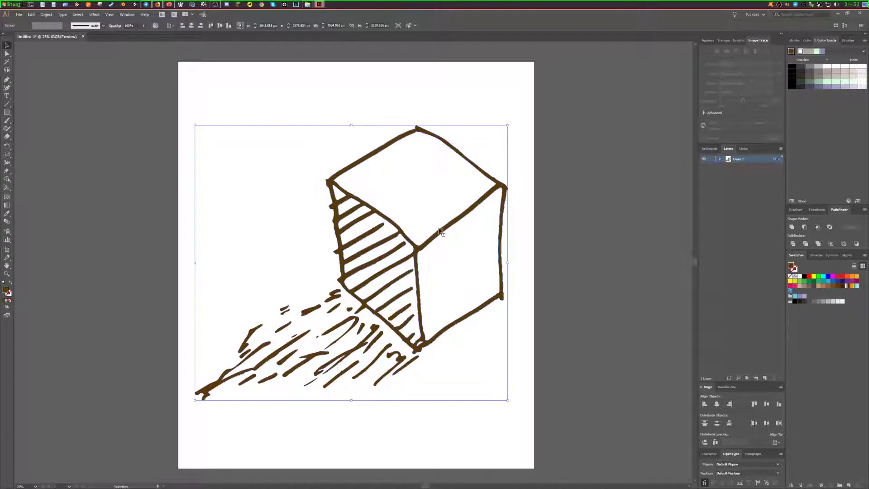
{"action": "left_click", "coordinate": [443, 277]}
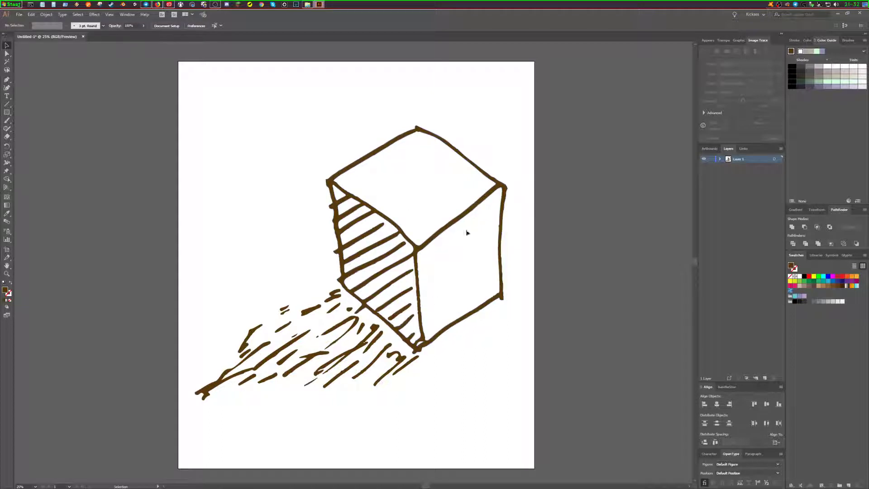
{"action": "left_click", "coordinate": [426, 346]}
{"action": "left_click", "coordinate": [289, 367]}
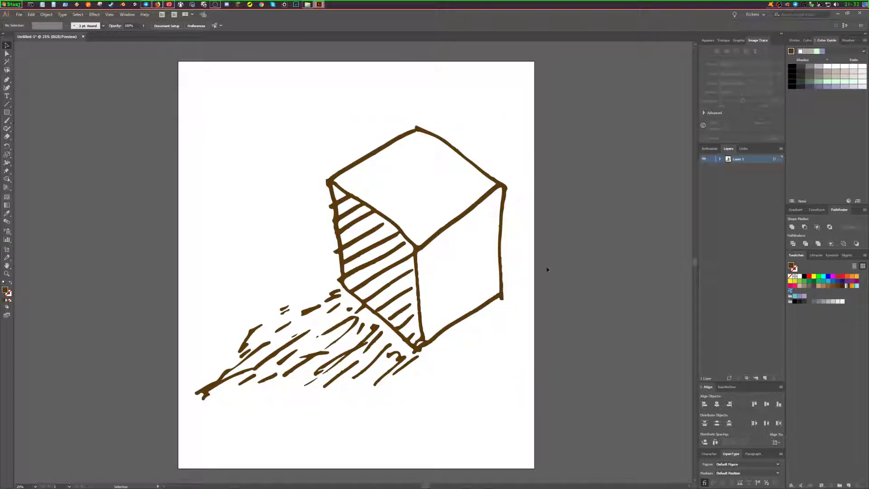